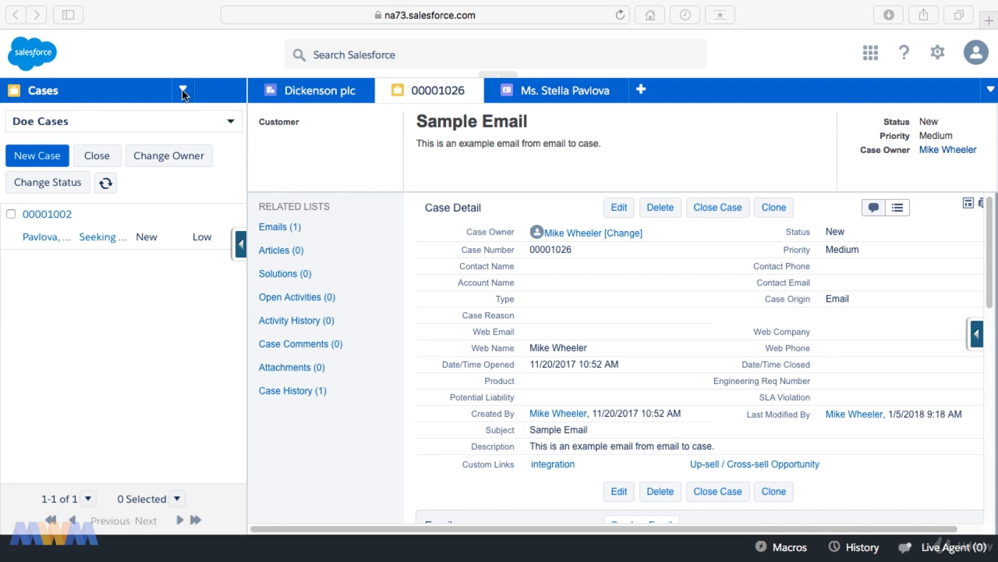
# View the console's navigation items, and open the Service Cloud custom app from Setup for editing
pyautogui.click(182, 92)
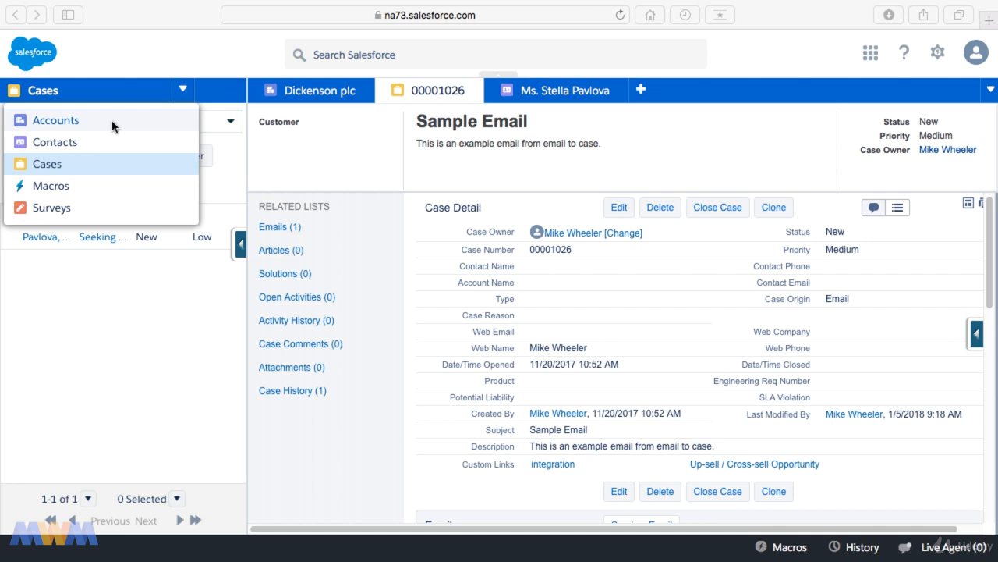
pyautogui.click(937, 55)
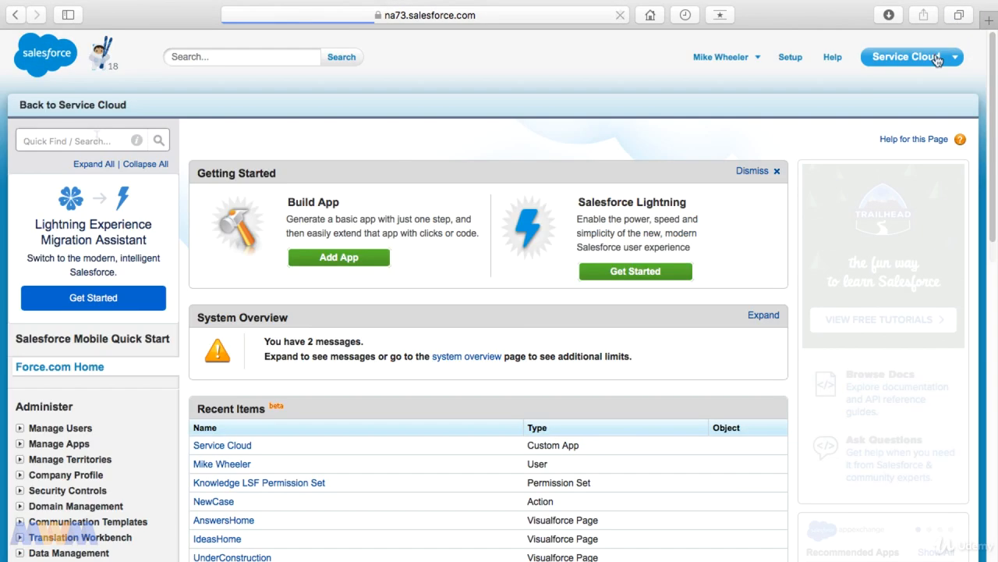
pyautogui.click(937, 57)
pyautogui.click(90, 141)
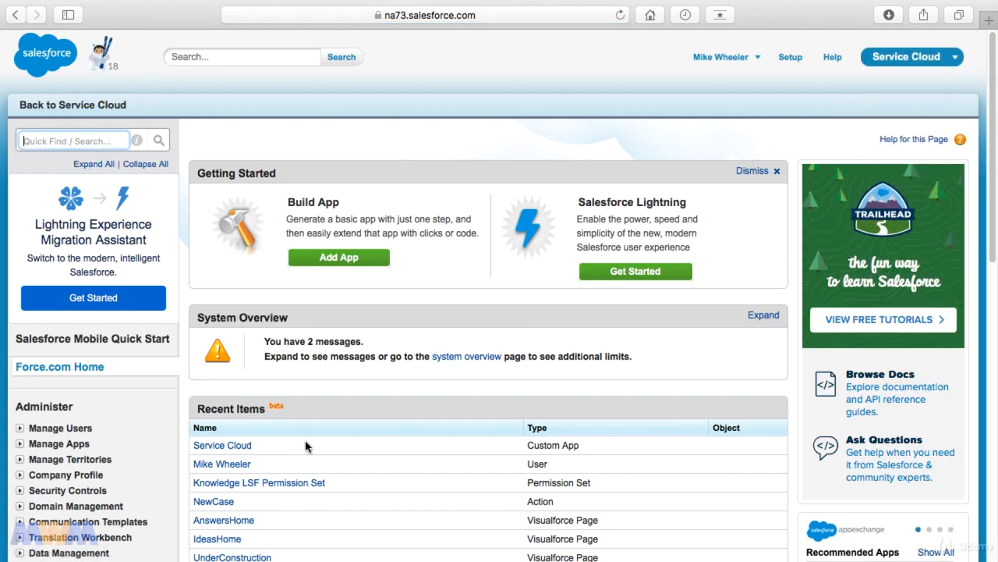
pyautogui.click(237, 449)
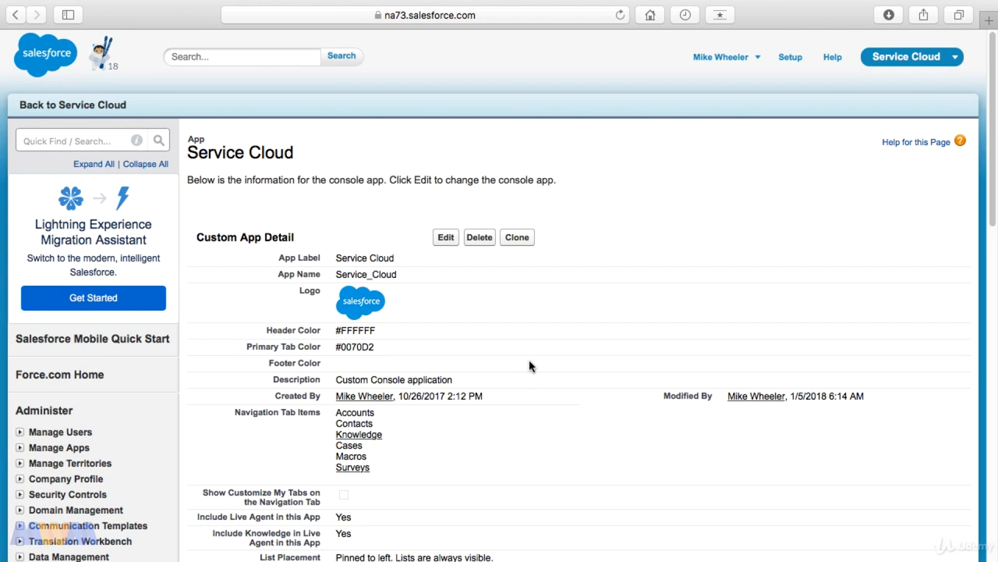
pyautogui.click(446, 238)
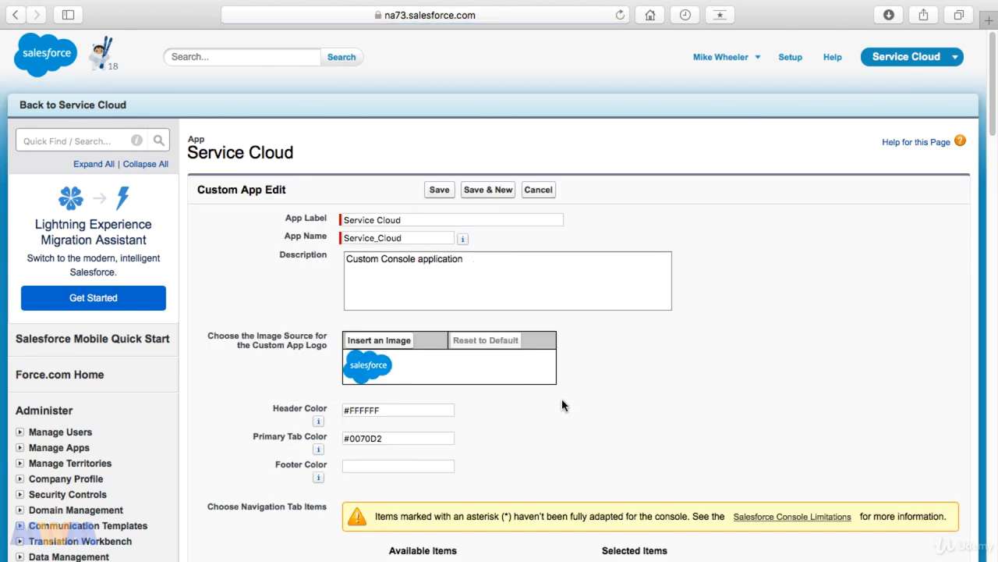
# Add Live Agent Supervisor to the Service Cloud app's selected navigation tab items
pyautogui.scroll(-8, 563, 404)
pyautogui.click(539, 399)
pyautogui.click(495, 300)
pyautogui.moveTo(494, 303); pyautogui.dragTo(493, 336)
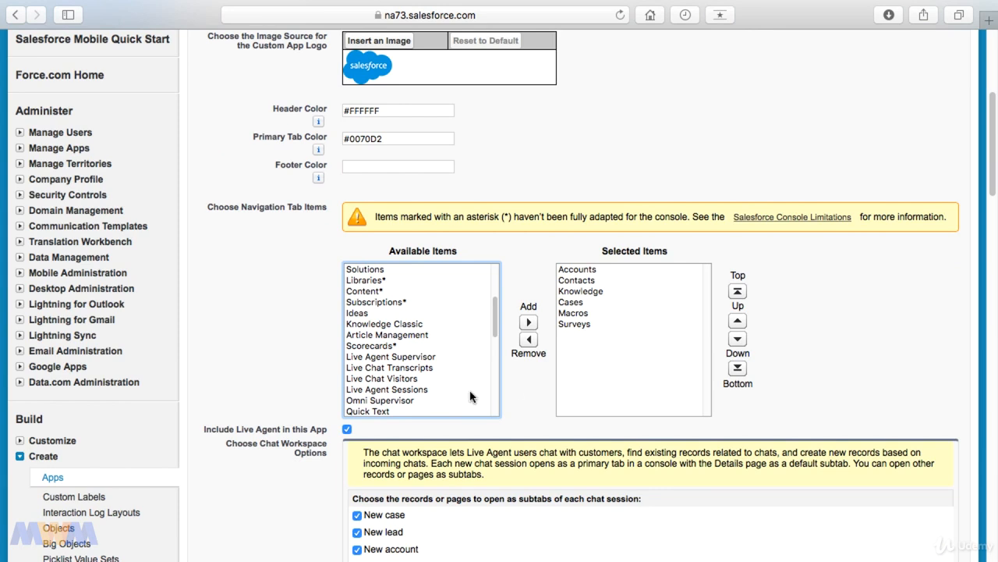
pyautogui.click(412, 358)
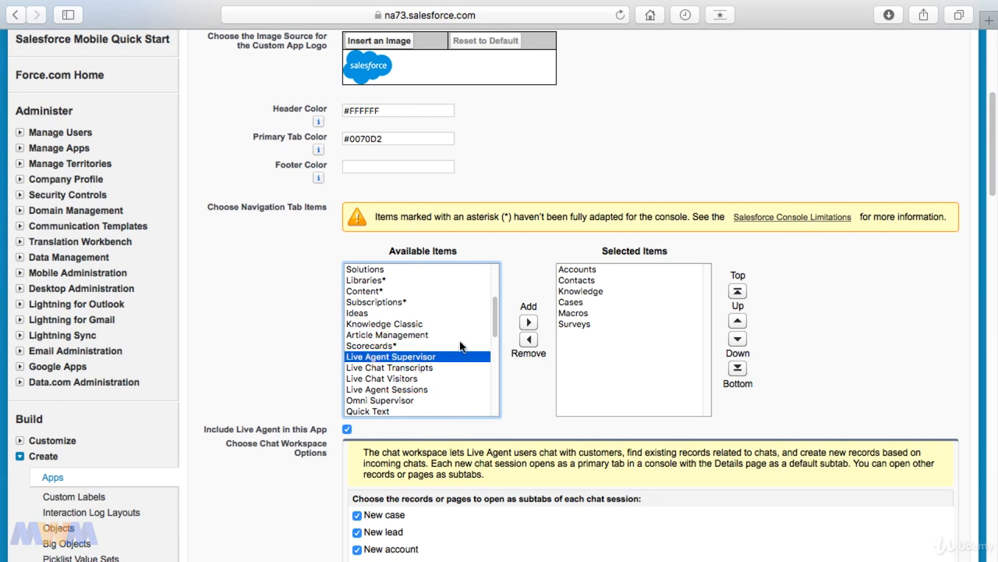
pyautogui.click(528, 322)
# Add Live Chat Transcripts, Live Chat Visitors, Live Agent Sessions and Omni Supervisor to the selected navigation items
pyautogui.click(426, 357)
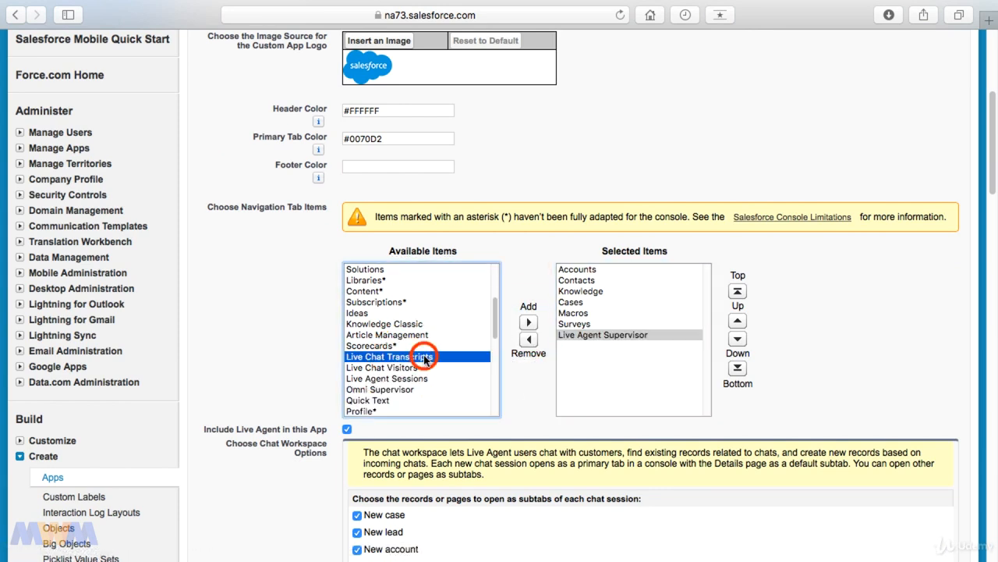
pyautogui.keyDown('shift'); pyautogui.click(421, 379); pyautogui.keyUp('shift')
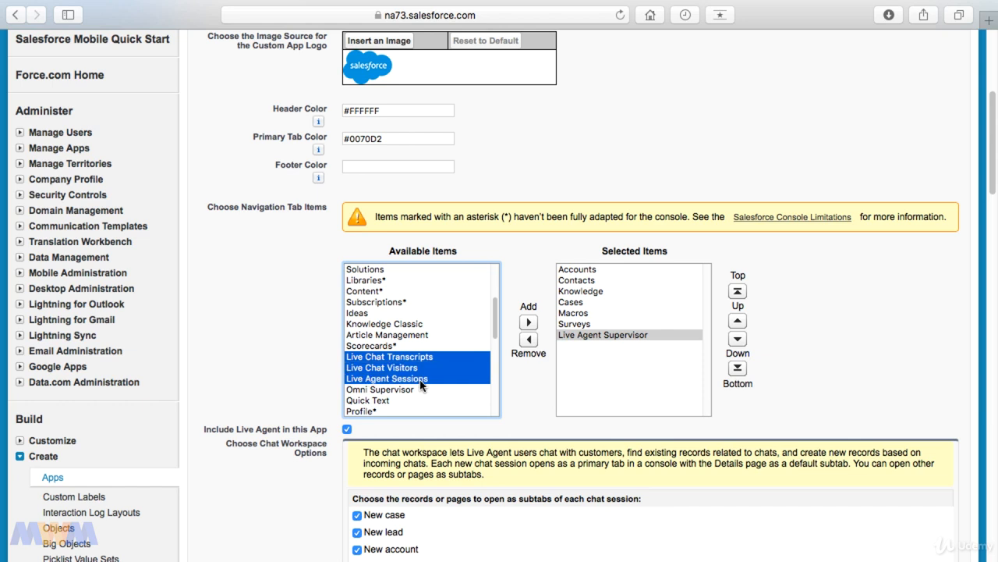
pyautogui.click(528, 322)
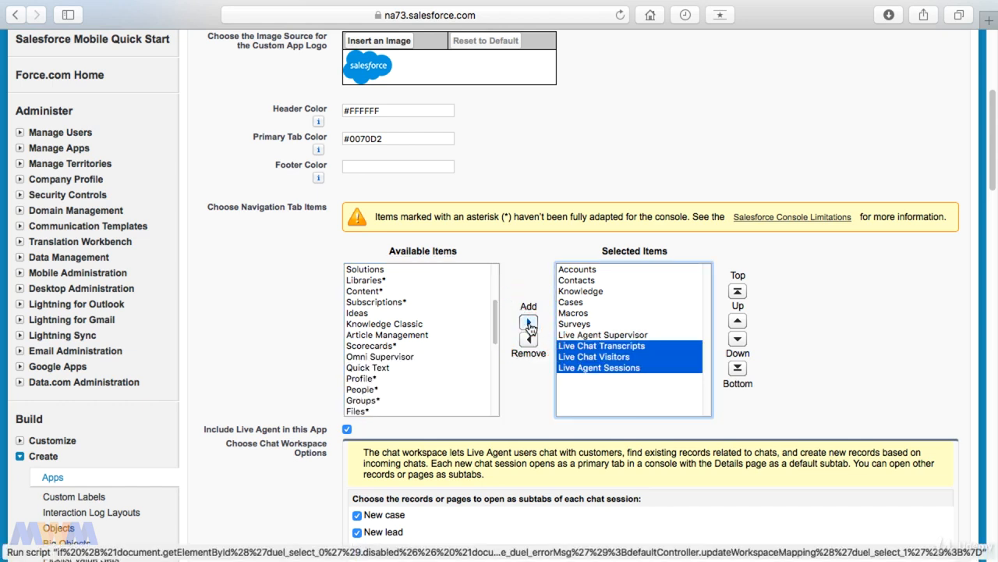
pyautogui.click(405, 359)
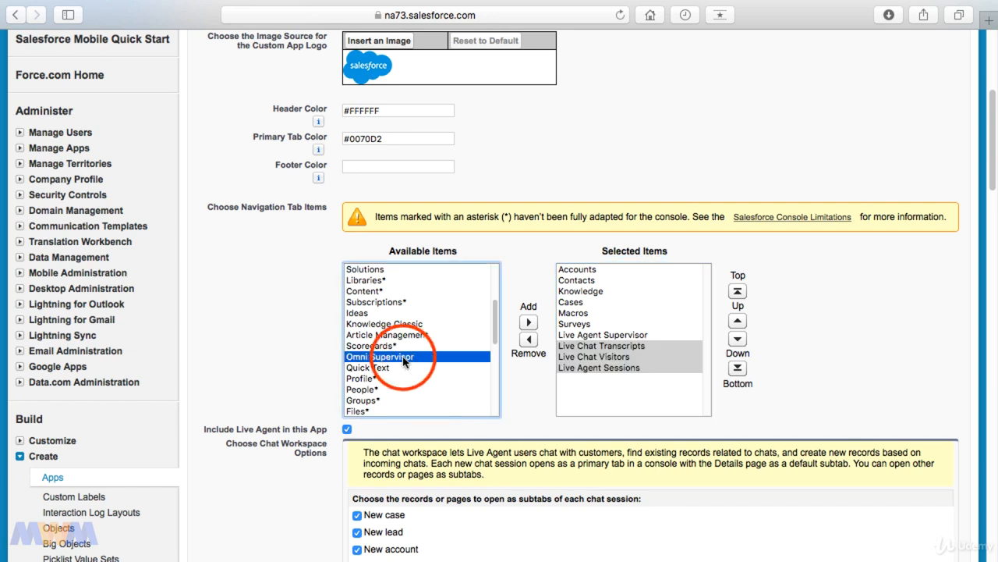
pyautogui.click(529, 323)
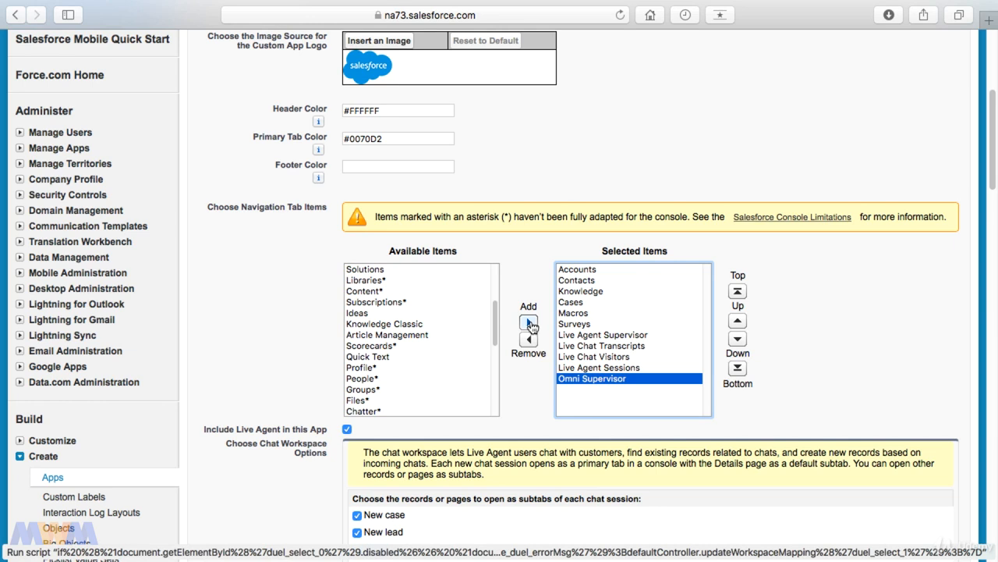
# Move the block from Live Agent Supervisor to Omni Supervisor up to directly below Cases in the selected items
pyautogui.click(569, 335)
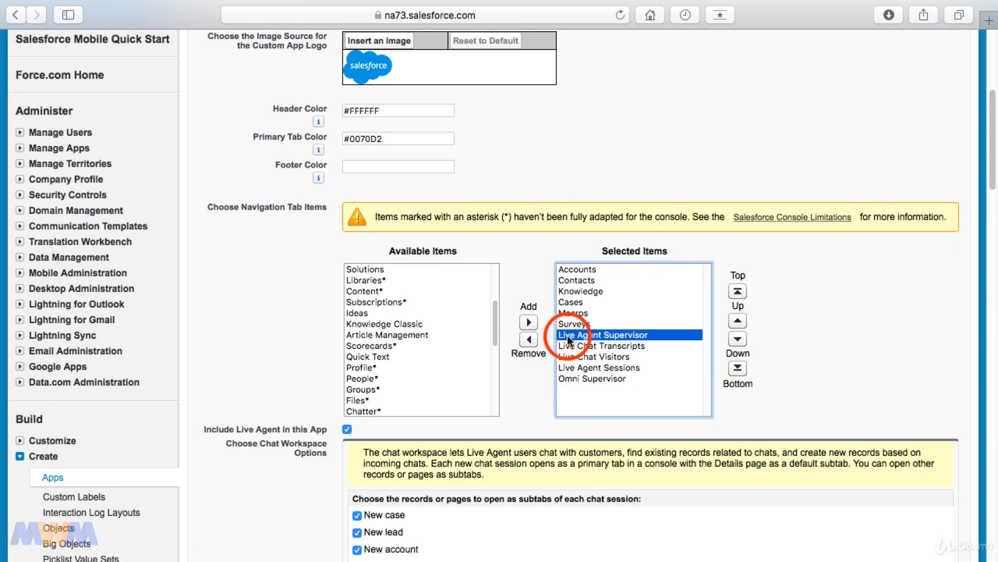
pyautogui.keyDown('shift'); pyautogui.click(578, 379); pyautogui.keyUp('shift')
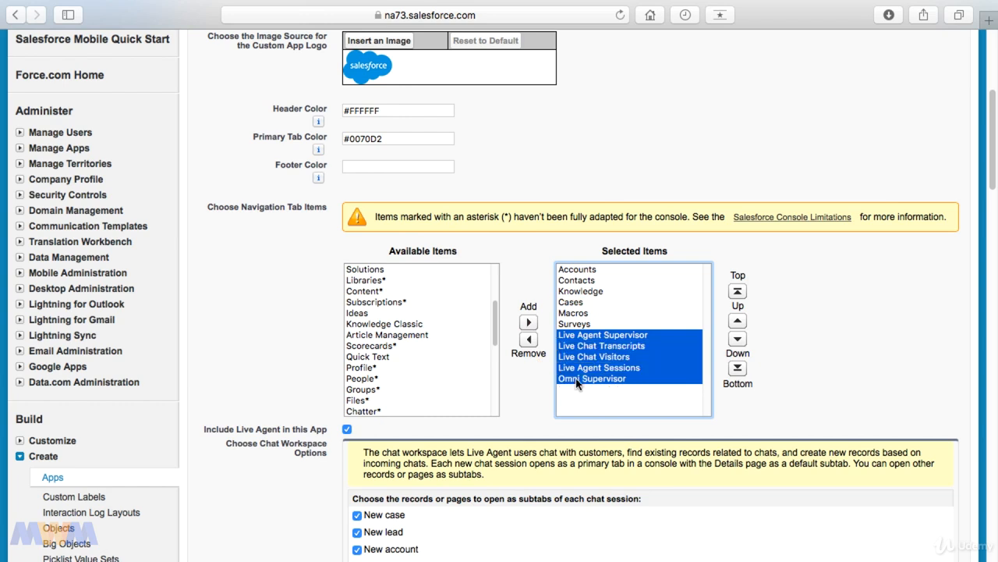
pyautogui.click(737, 321)
pyautogui.click(737, 321)
pyautogui.click(737, 321)
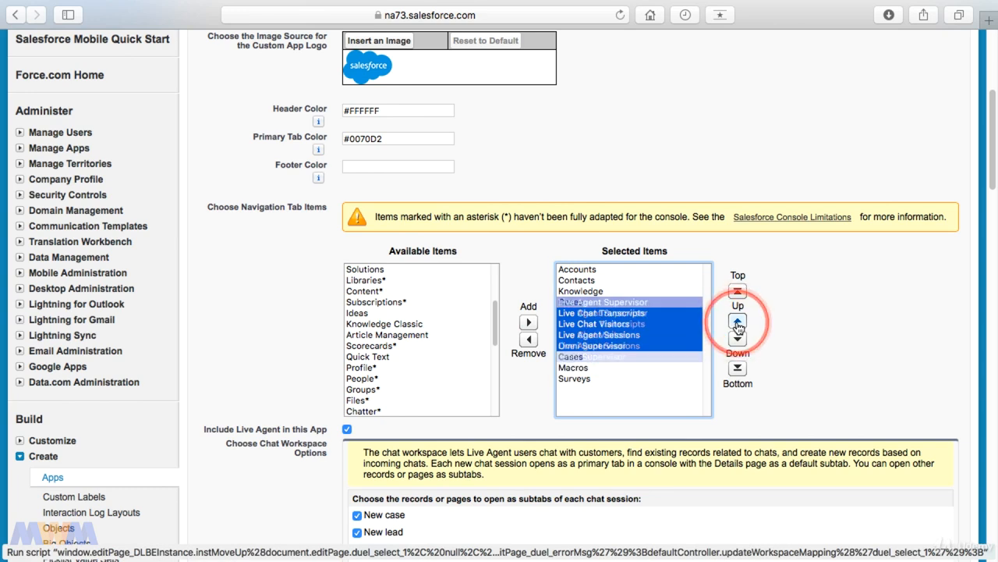
pyautogui.click(737, 339)
pyautogui.click(771, 355)
# Save the Service Cloud app changes and return to the console to check its navigation items
pyautogui.scroll(5, 771, 356)
pyautogui.click(439, 146)
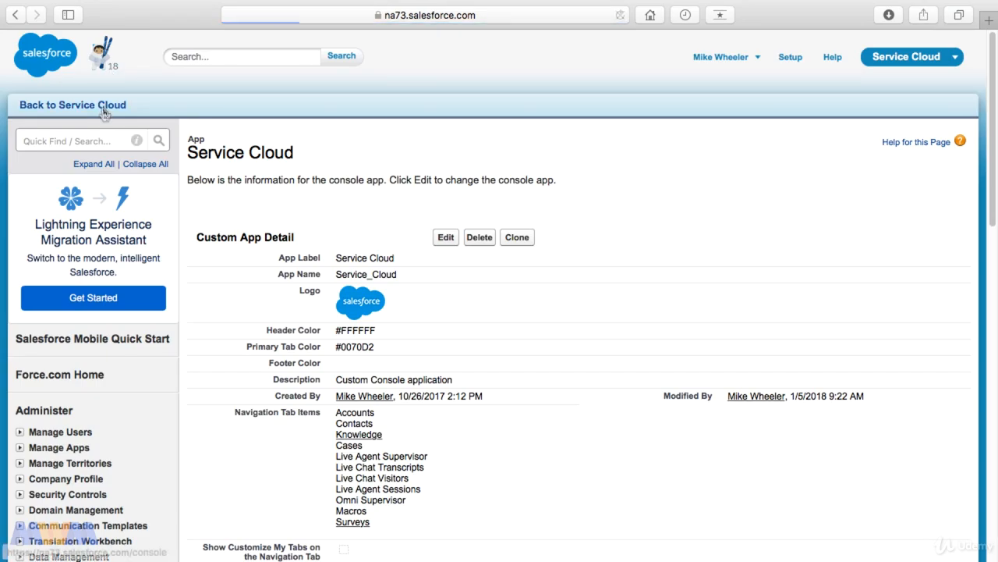
pyautogui.click(102, 104)
pyautogui.click(184, 93)
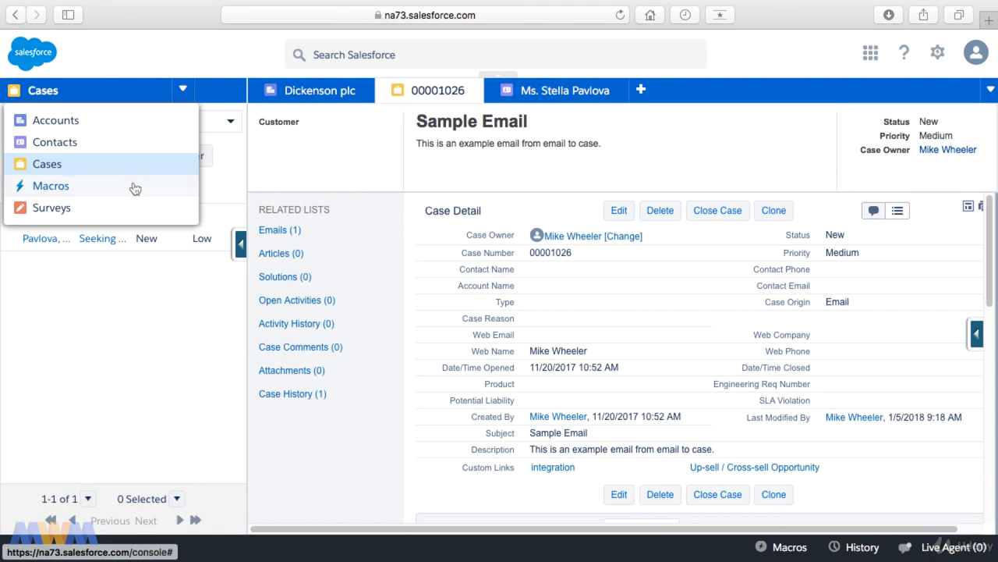
# Search Setup for "profil", filter the Profiles list by the letter S and open the System Administrator profile
pyautogui.click(937, 56)
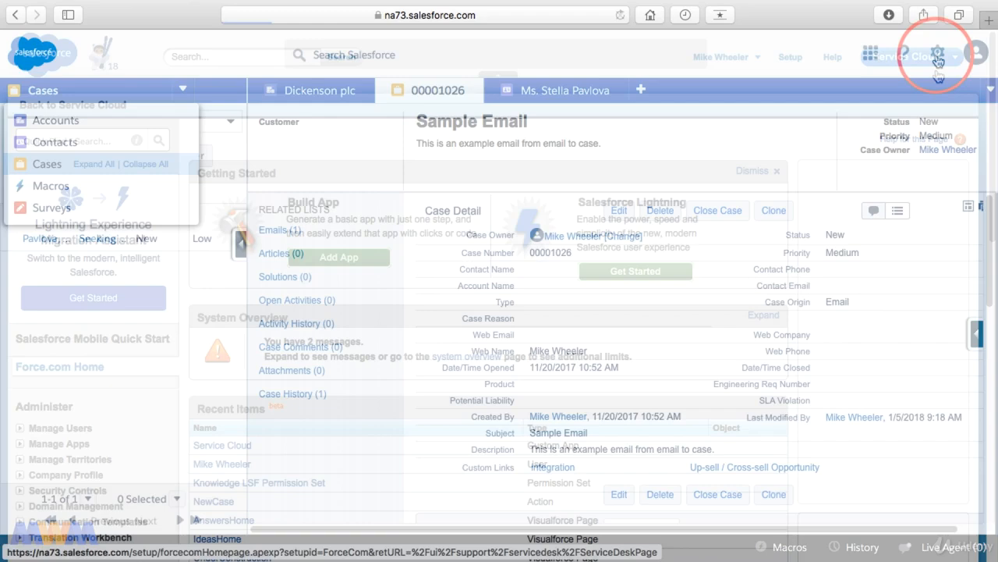
pyautogui.click(52, 140)
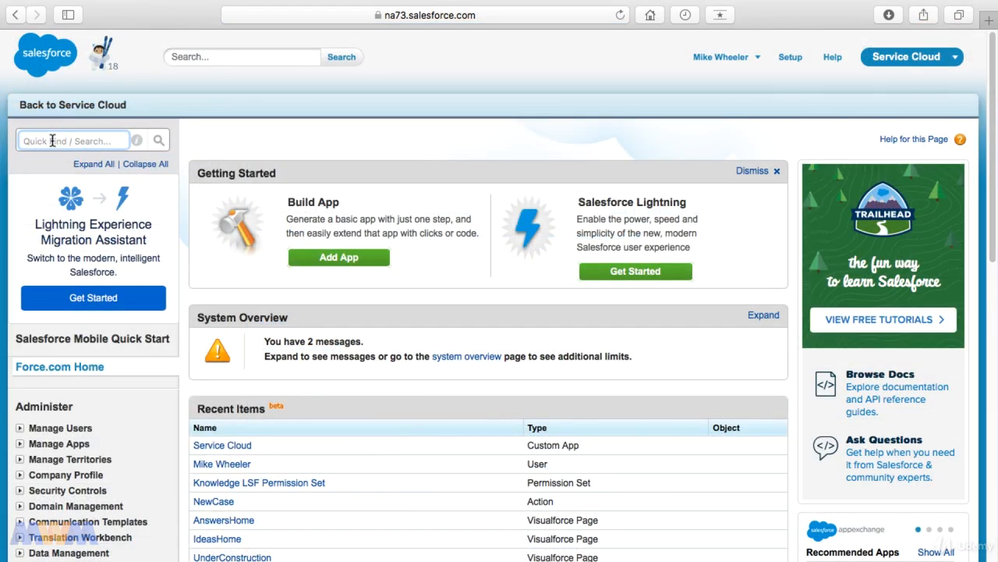
pyautogui.write('prof')
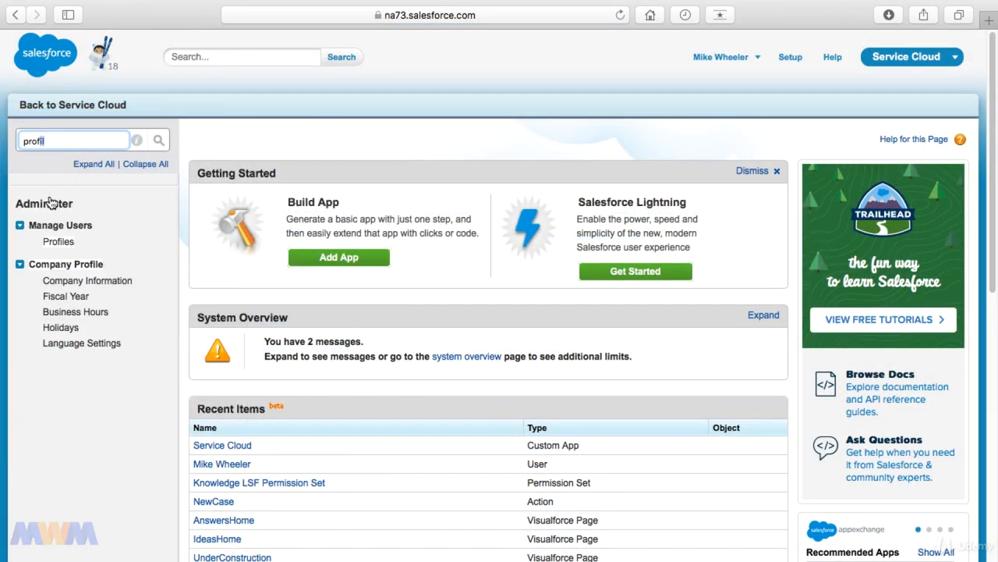
pyautogui.write('il')
pyautogui.click(59, 241)
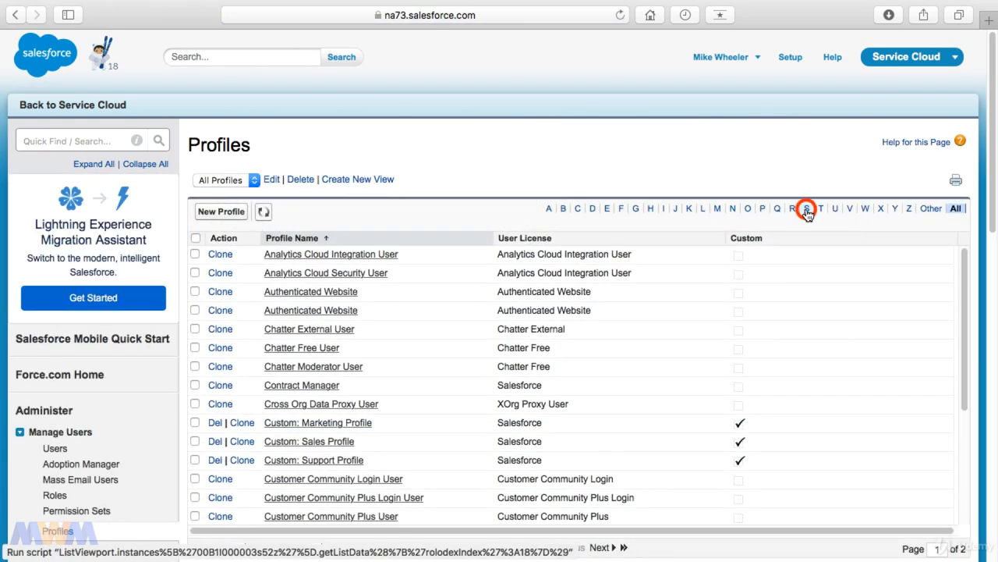
pyautogui.click(807, 209)
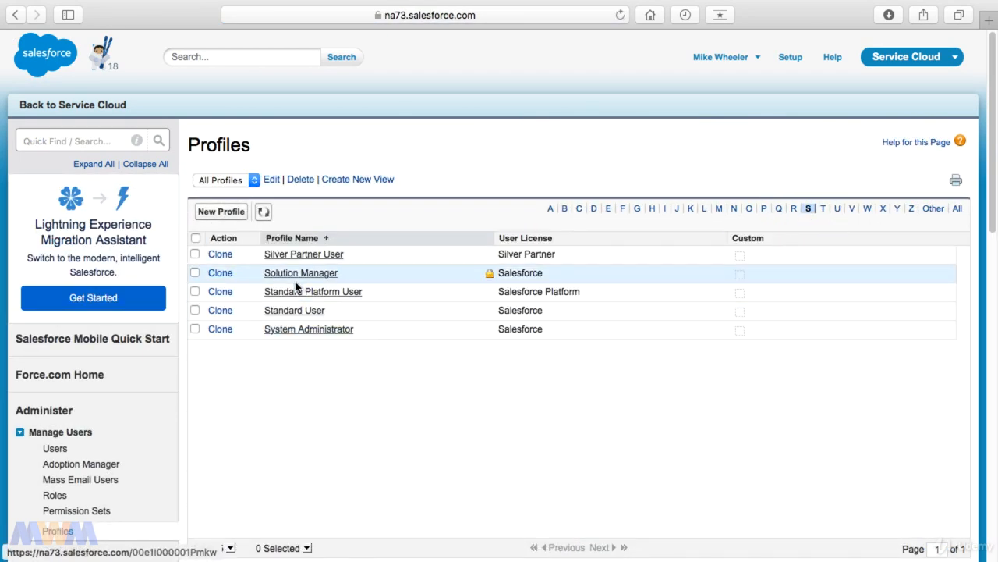
pyautogui.click(299, 332)
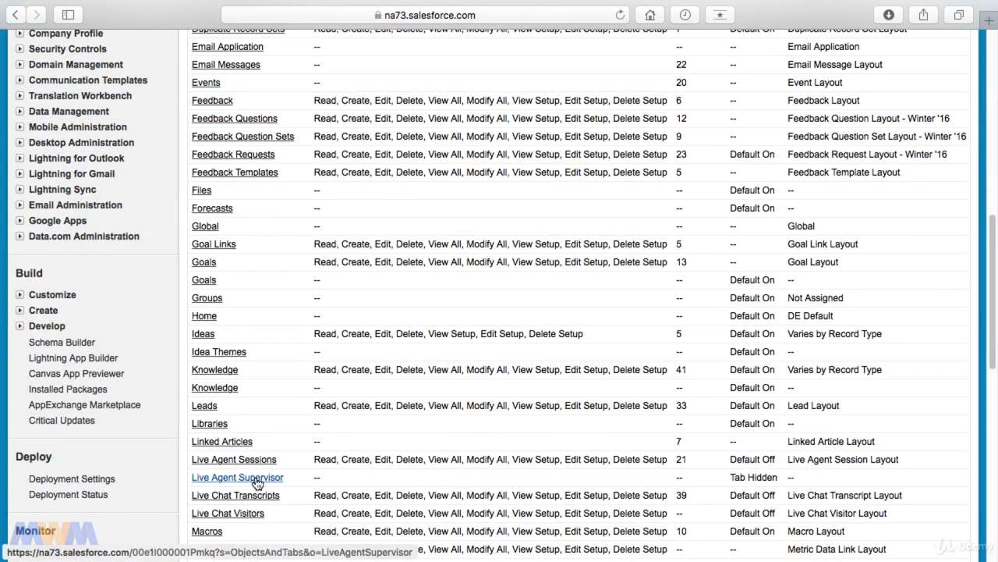
# In the System Administrator object settings, set the Live Agent Supervisor tab to Default On and save
pyautogui.moveTo(730, 476); pyautogui.dragTo(756, 478)
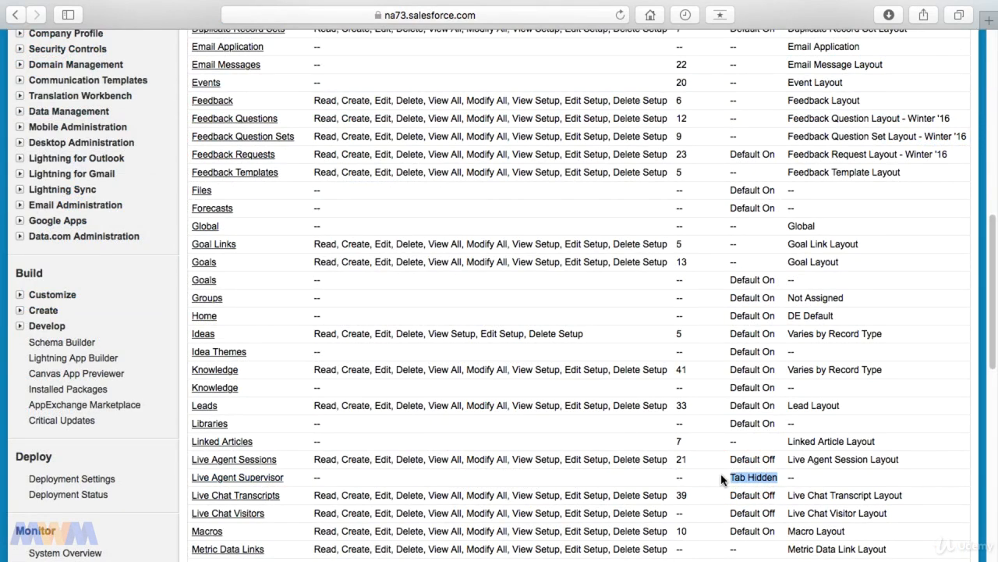
pyautogui.scroll(-1, 722, 479)
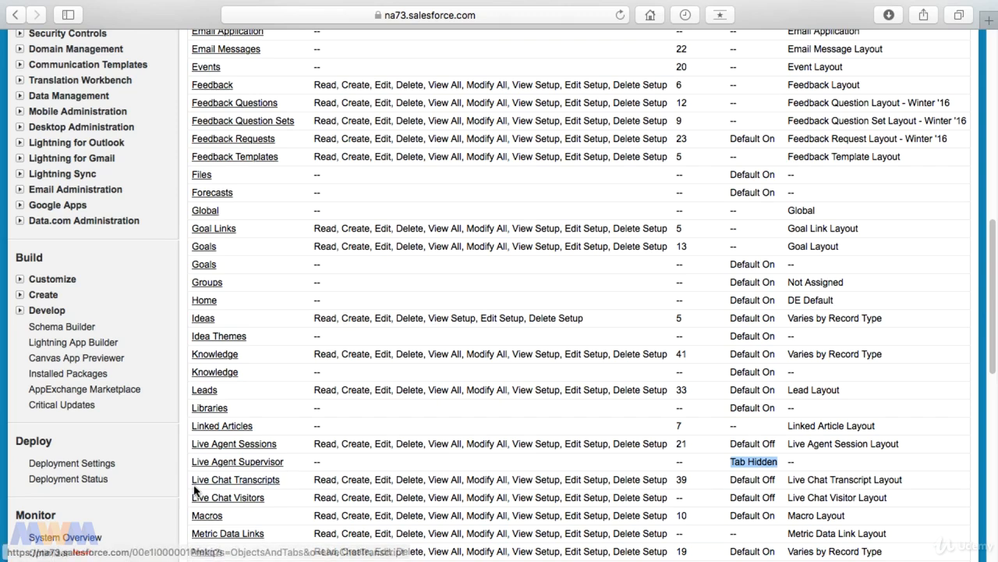
pyautogui.click(257, 467)
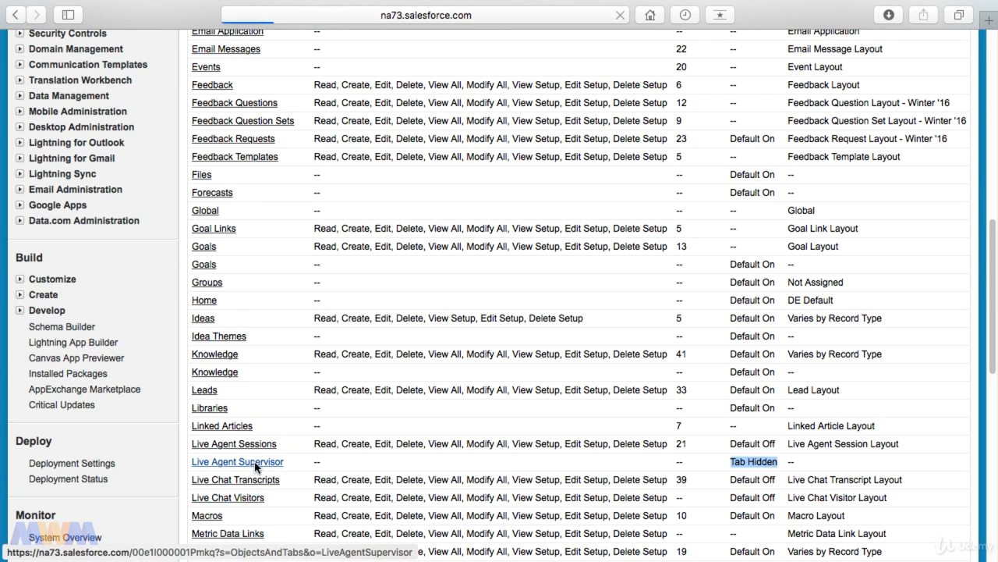
pyautogui.click(445, 255)
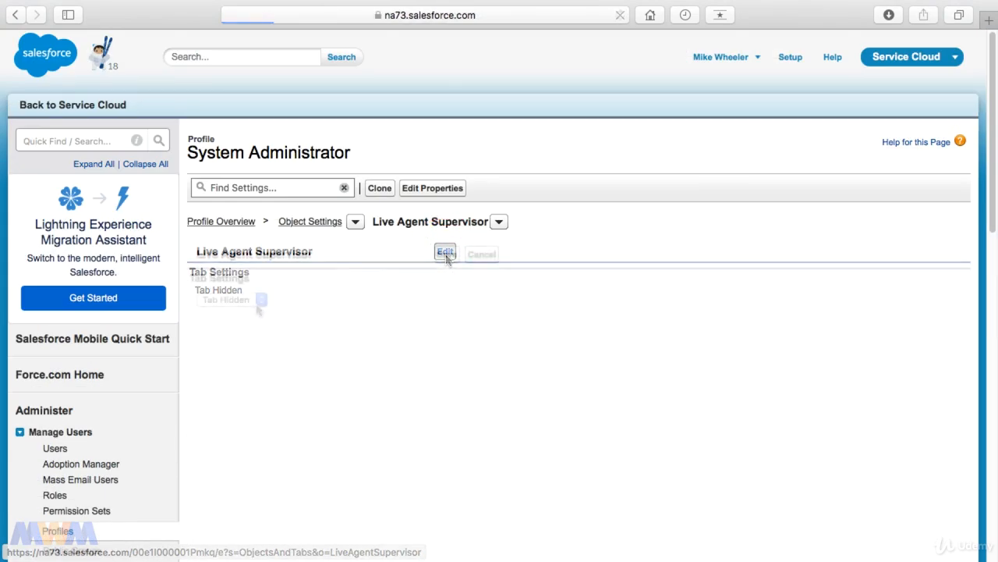
pyautogui.click(261, 303)
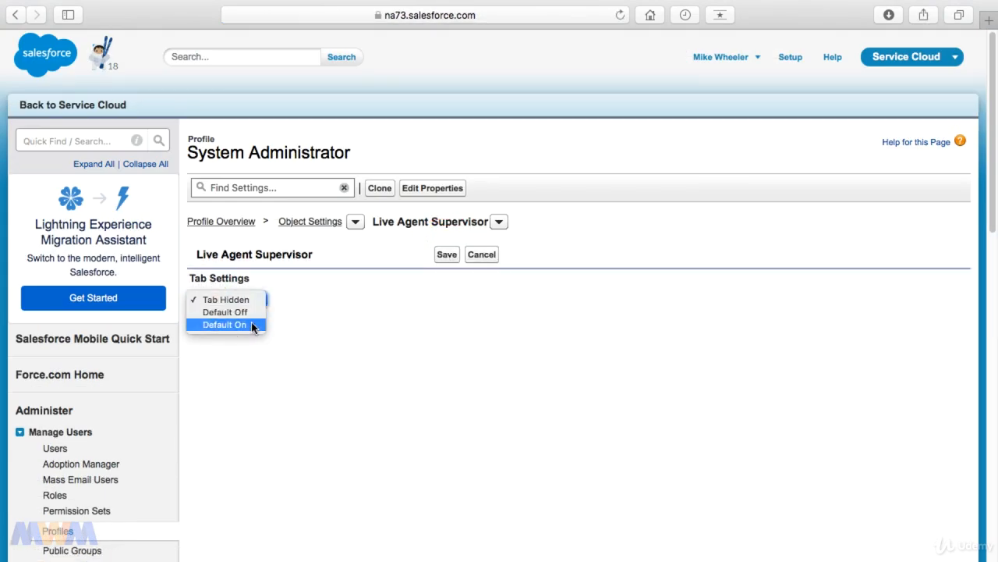
pyautogui.click(254, 323)
pyautogui.click(447, 254)
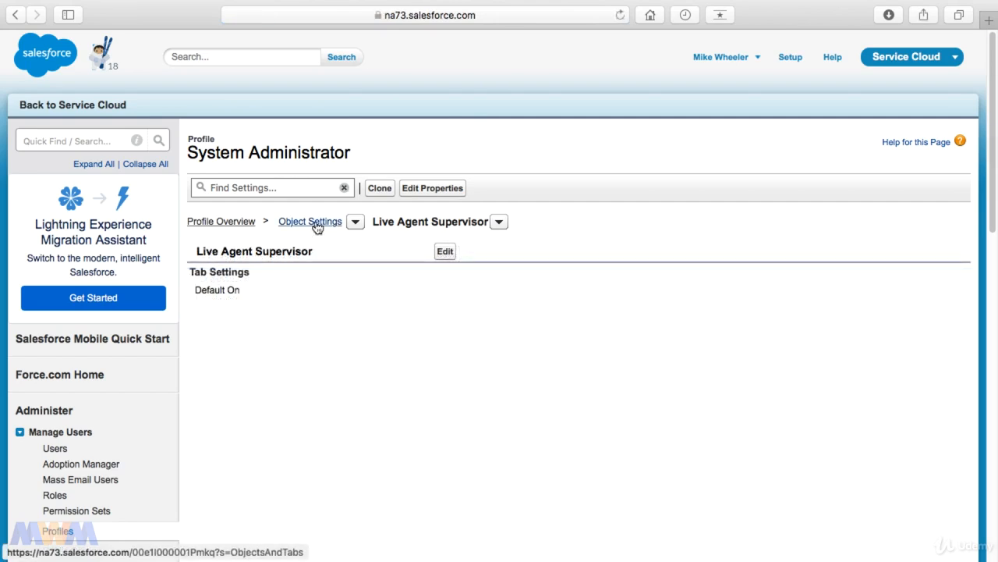
# Return to the profile's object settings, set the Live Agent Sessions tab to Default On and save
pyautogui.click(312, 223)
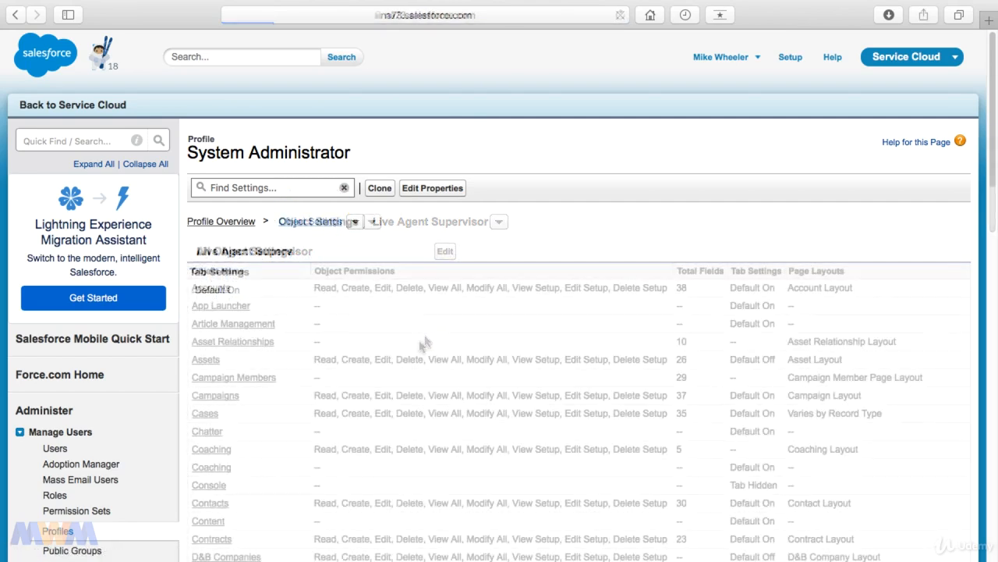
pyautogui.scroll(-10, 423, 343)
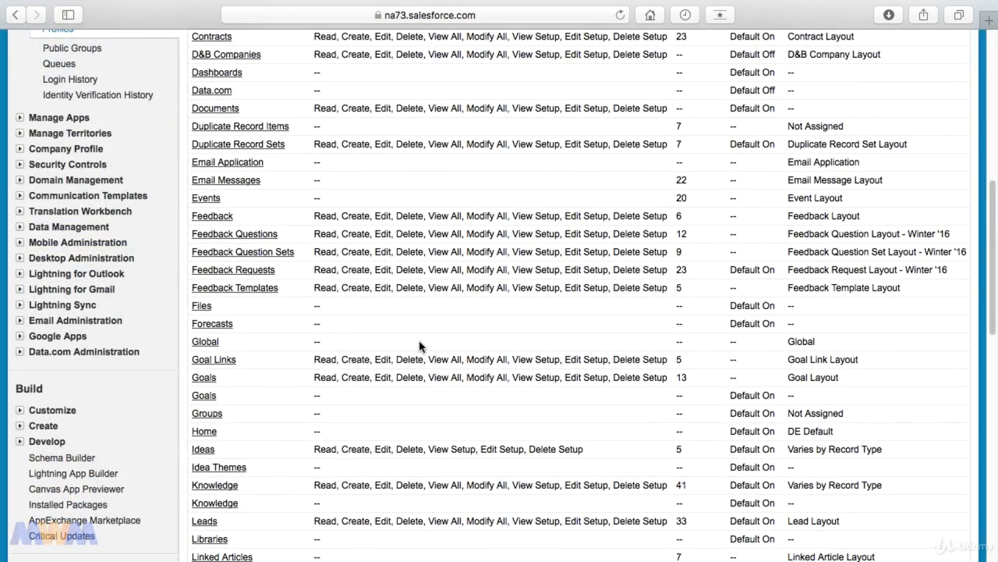
pyautogui.scroll(-3, 420, 345)
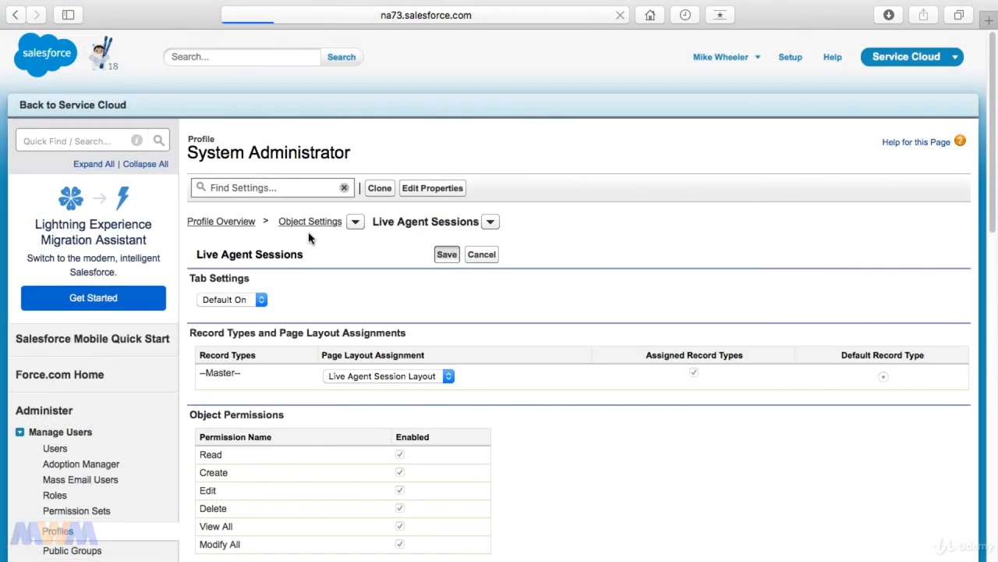
pyautogui.click(309, 226)
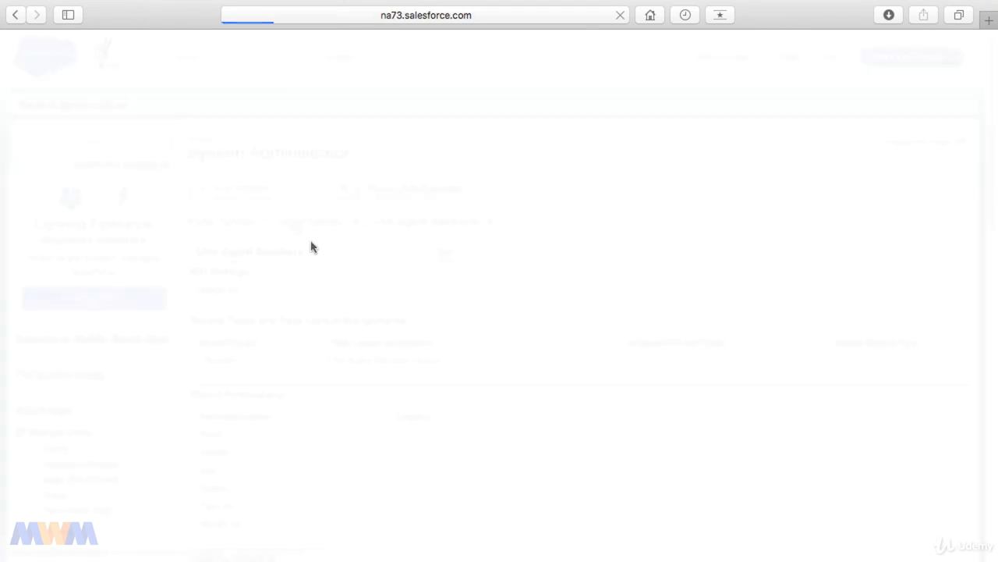
# Return to the profile's object settings, set the Live Chat Transcripts tab to Default On and save
pyautogui.click(310, 221)
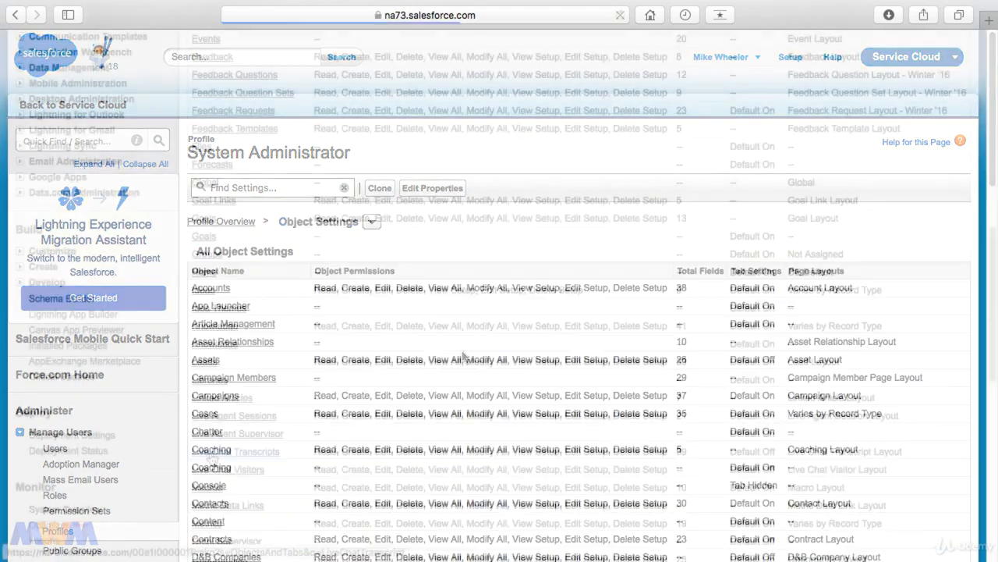
pyautogui.click(222, 452)
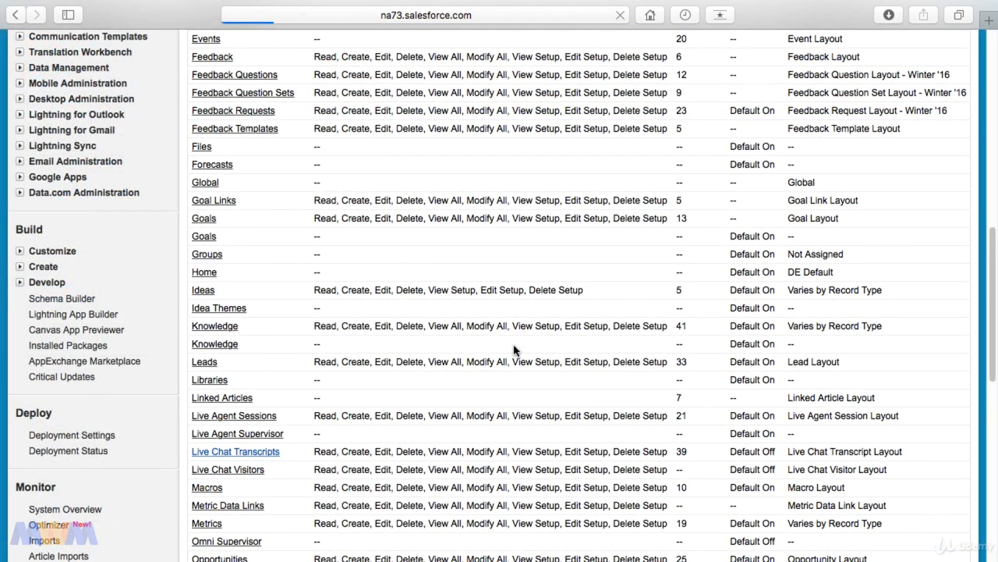
pyautogui.click(445, 252)
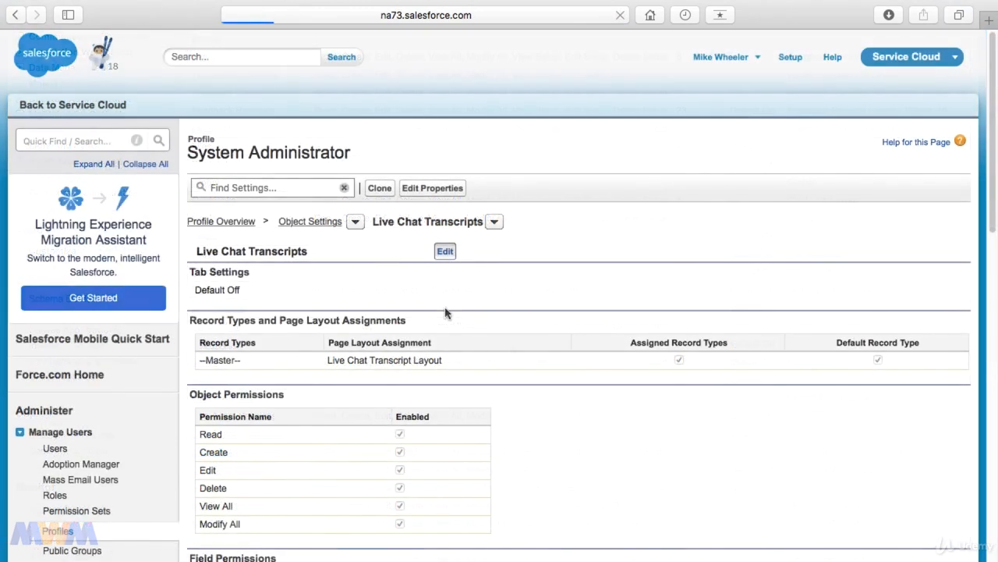
pyautogui.click(224, 299)
pyautogui.click(219, 311)
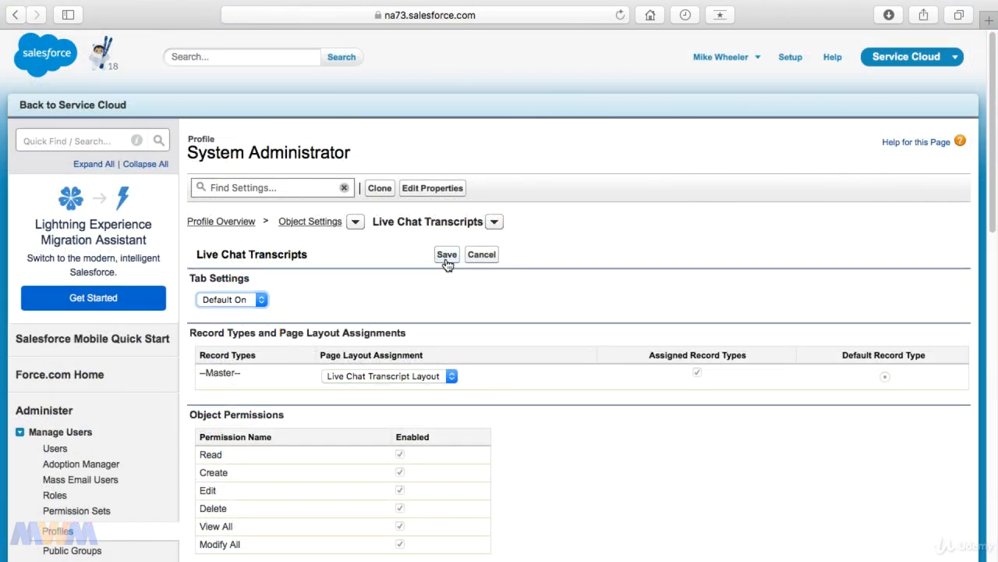
pyautogui.click(446, 255)
# Go back to the Service Cloud console, reload it, open Live Agent Supervisor from the navigation items and widen its pane
pyautogui.click(86, 107)
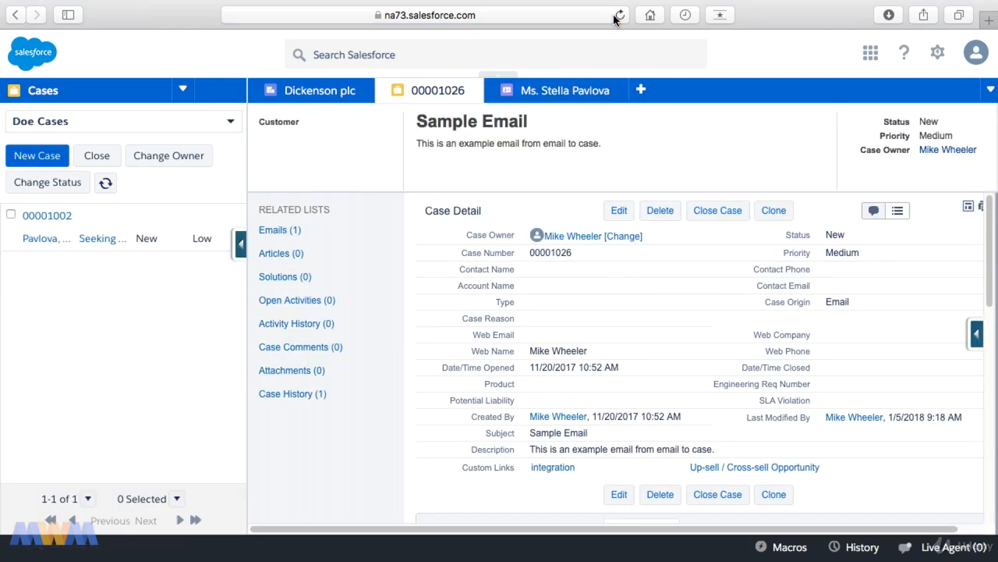
pyautogui.click(620, 15)
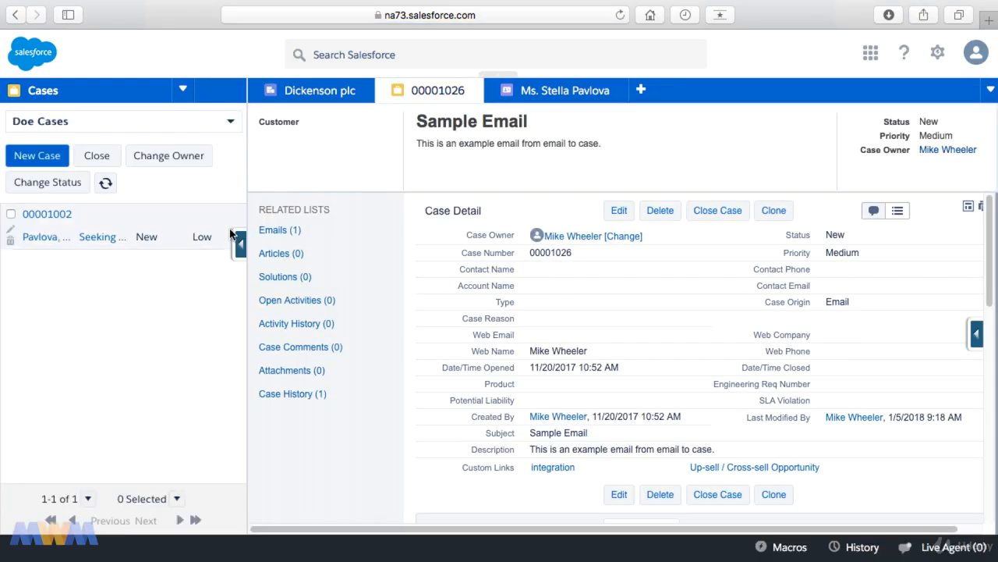
pyautogui.click(183, 90)
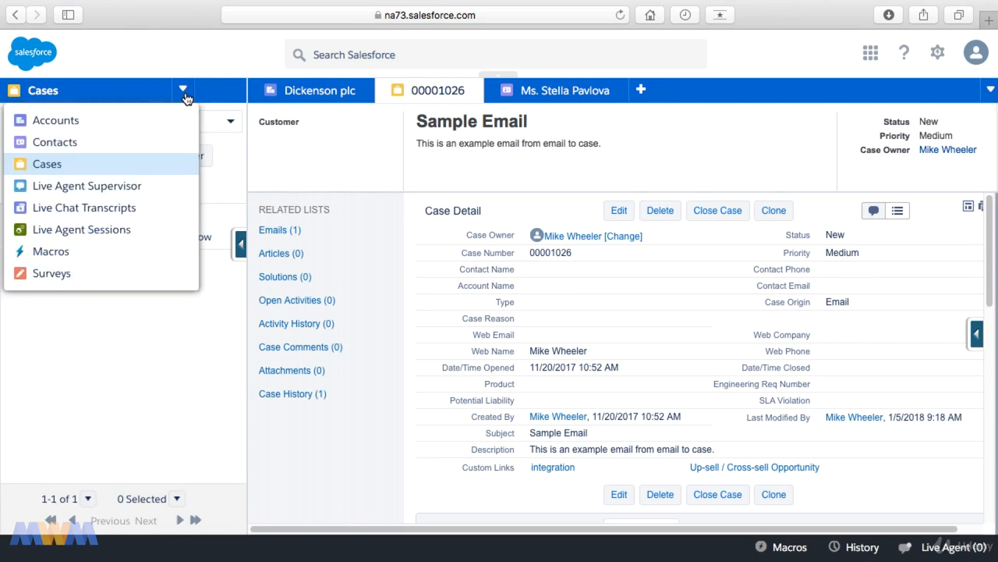
pyautogui.click(128, 187)
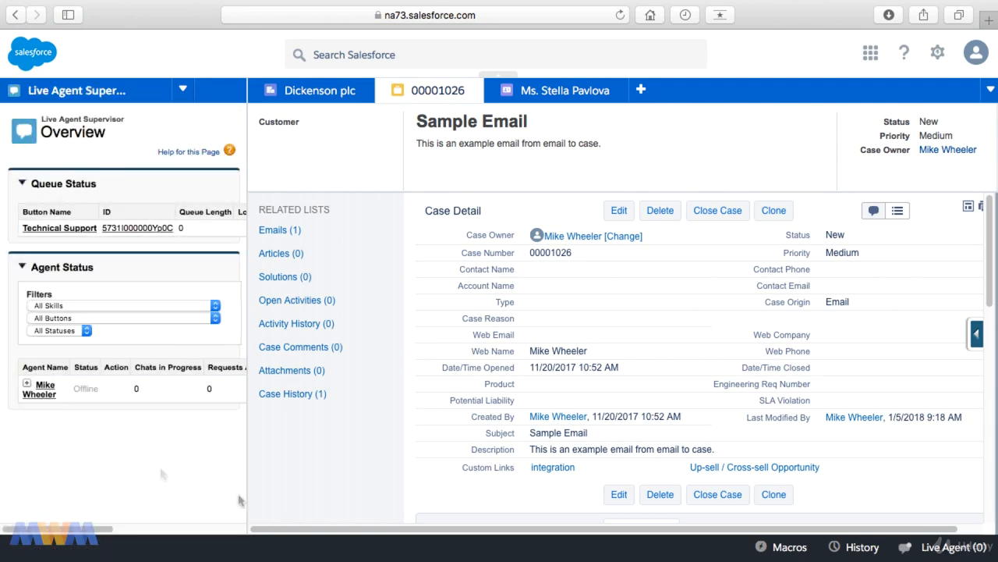
pyautogui.moveTo(246, 502); pyautogui.dragTo(379, 499)
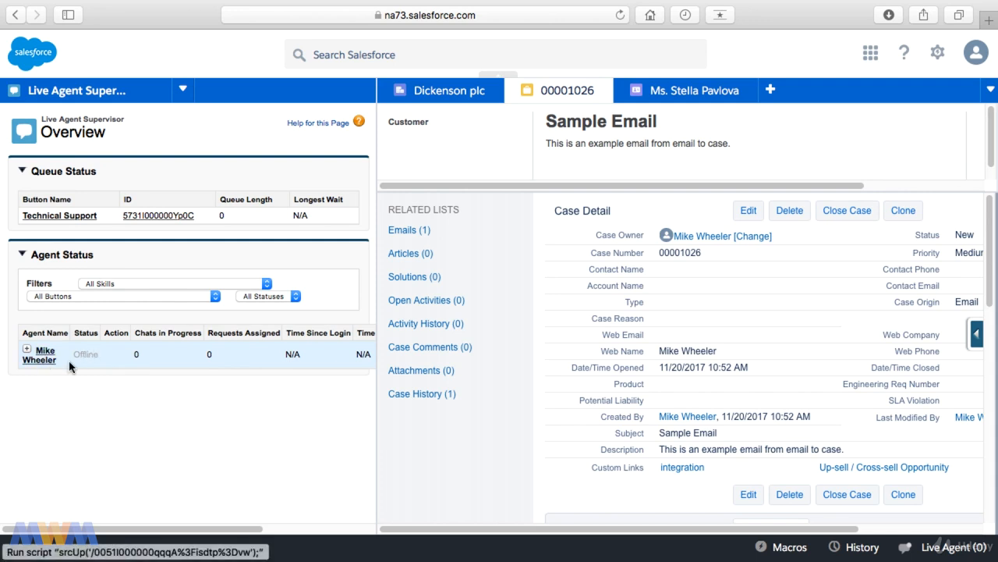
# Set the Live Agent status to Online and check the agent's row in the supervisor's Agent Status table
pyautogui.click(905, 546)
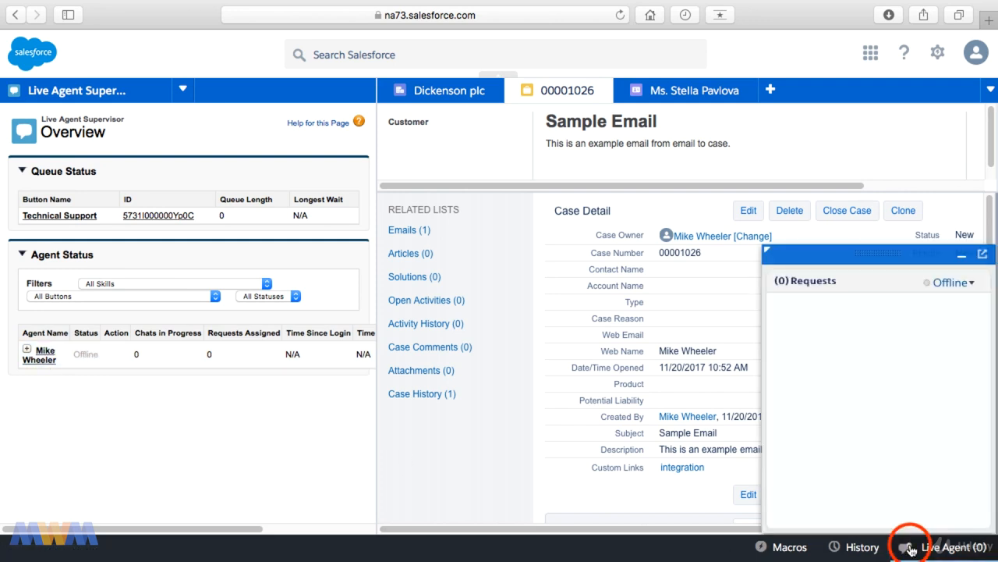
pyautogui.click(967, 282)
pyautogui.click(962, 299)
pyautogui.doubleClick(91, 358)
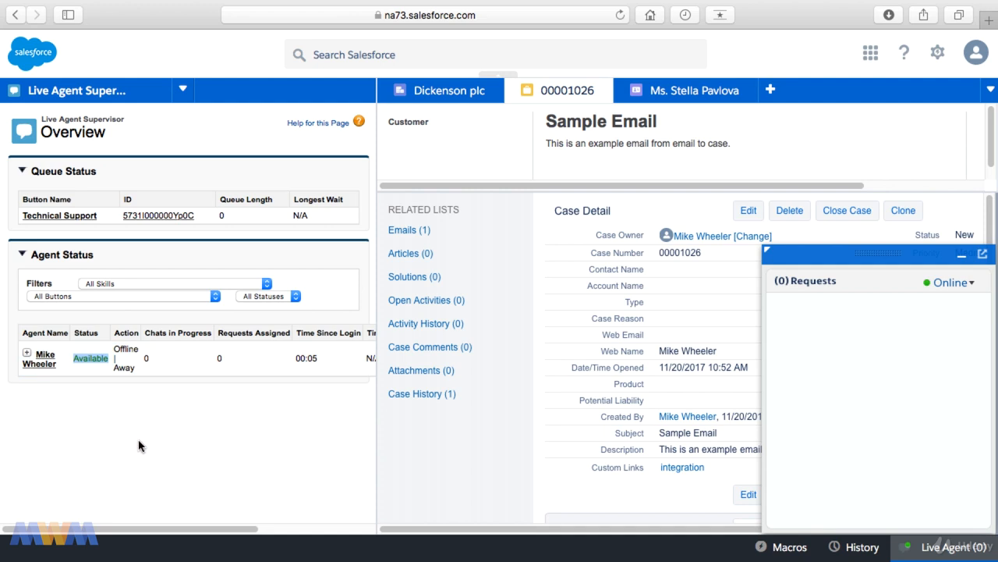
pyautogui.moveTo(152, 529); pyautogui.dragTo(238, 528)
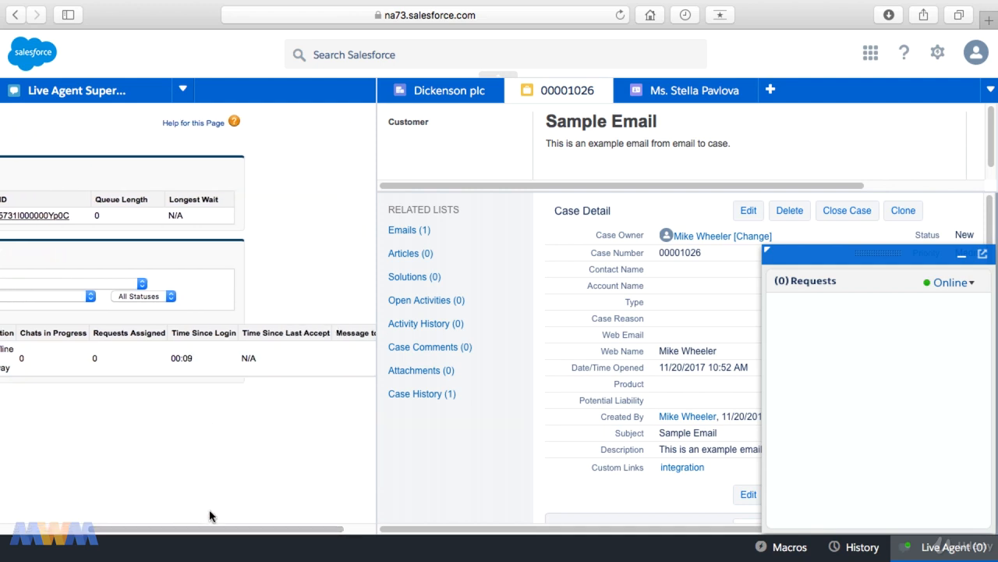
pyautogui.moveTo(215, 530); pyautogui.dragTo(133, 530)
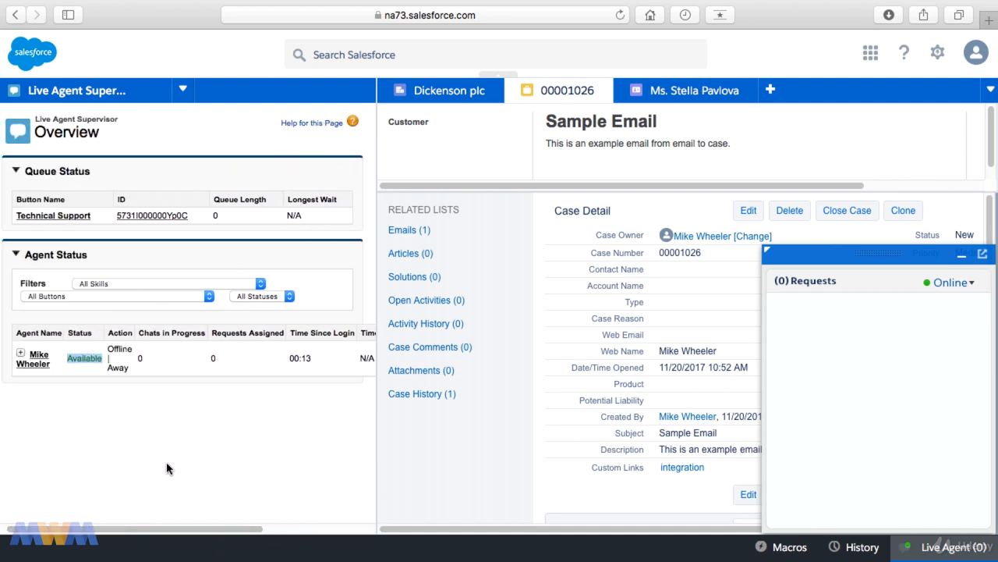